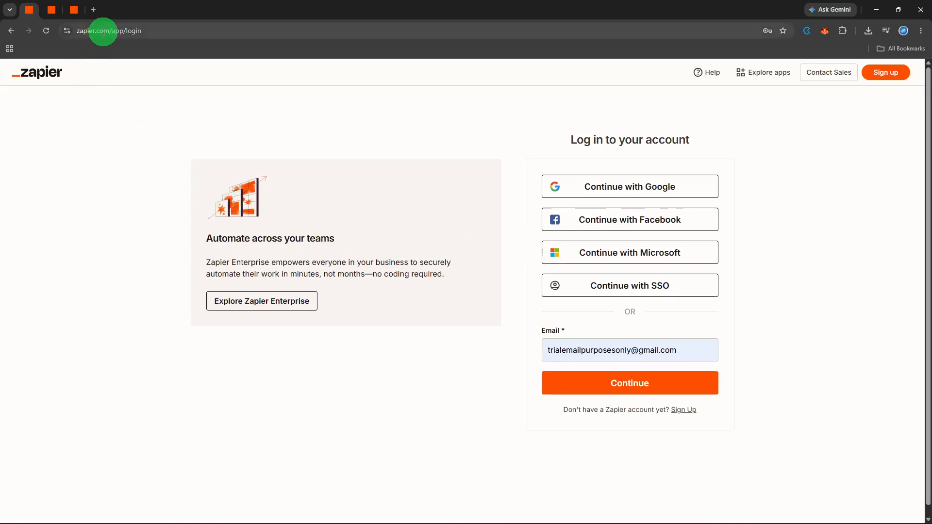
Log in to the account and create a new Zap workflow
{"action": "left_click", "coordinate": [572, 381]}
{"action": "left_click", "coordinate": [108, 96]}
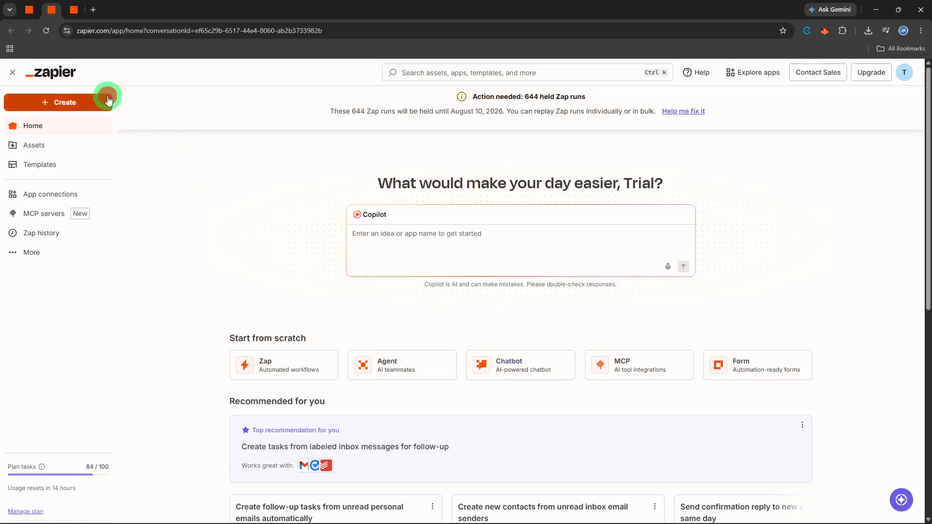
{"action": "left_click", "coordinate": [78, 128]}
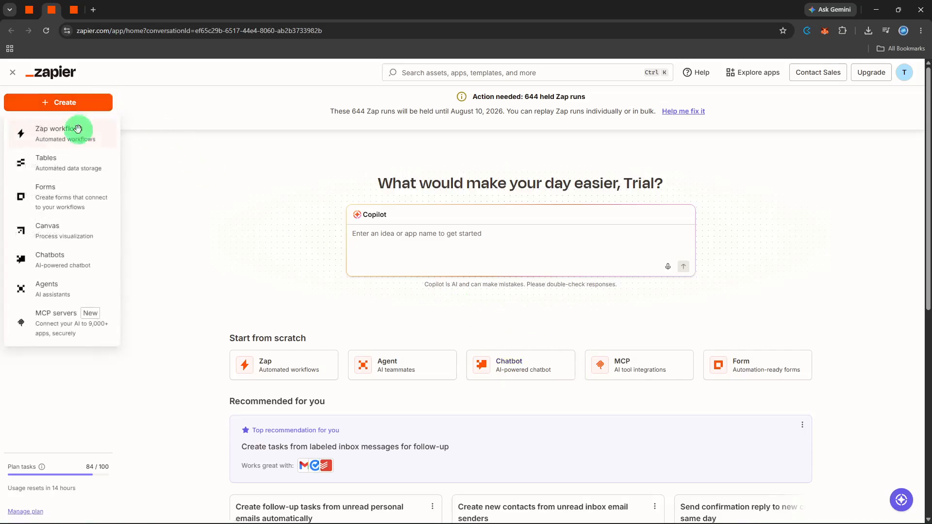
Rename the untitled Zap as "logs CRM to sheet"
{"action": "left_click", "coordinate": [431, 69]}
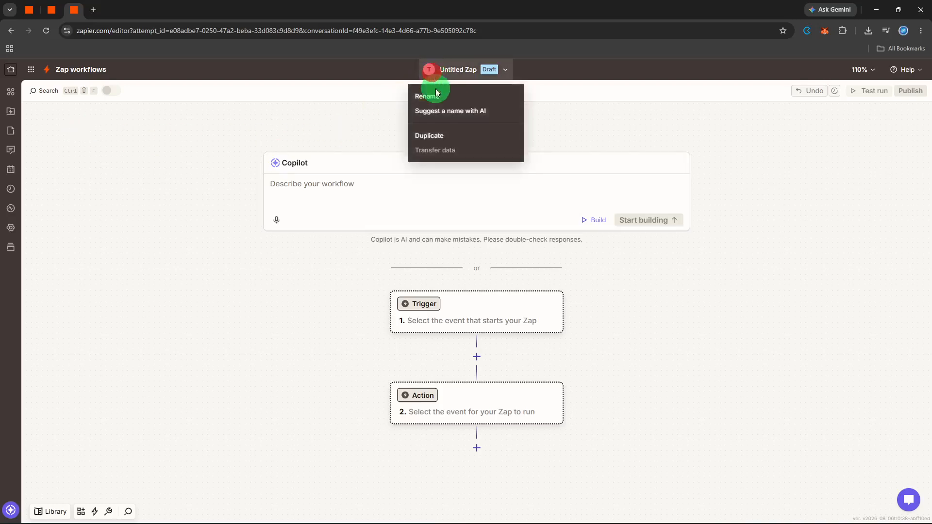
{"action": "left_click", "coordinate": [436, 91]}
{"action": "type", "text": "logs CRM to sheet"}
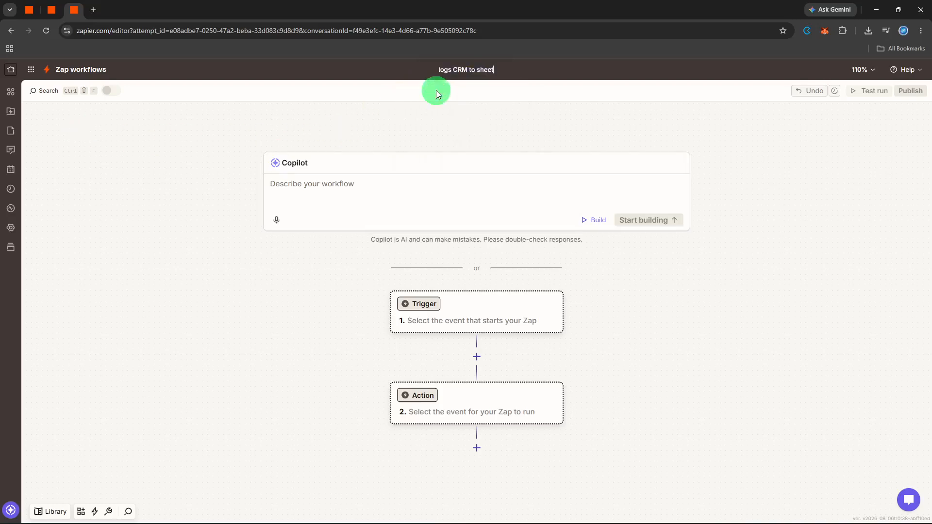
{"action": "key", "text": "Return"}
{"action": "left_click", "coordinate": [489, 134]}
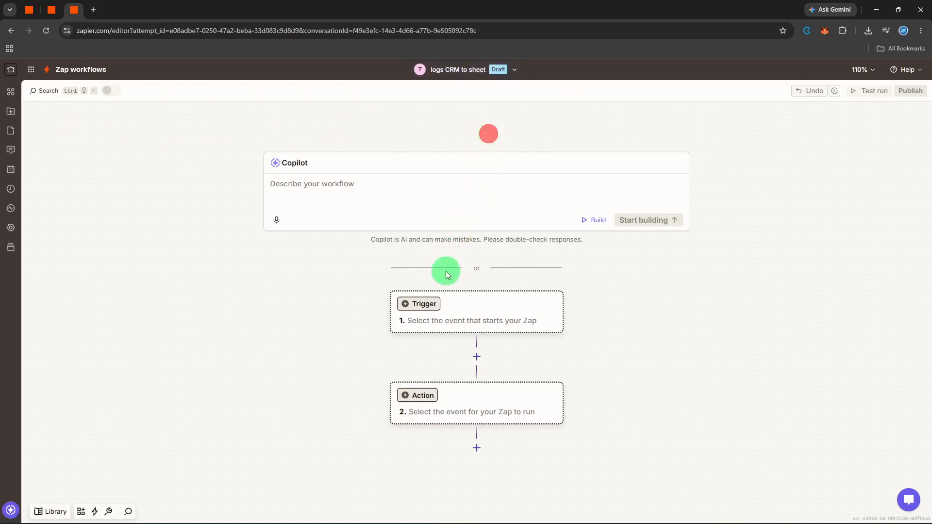
Set the Zap's trigger to HubSpot with the New Contact event, keeping the connected HubSpot account
{"action": "left_click", "coordinate": [430, 312]}
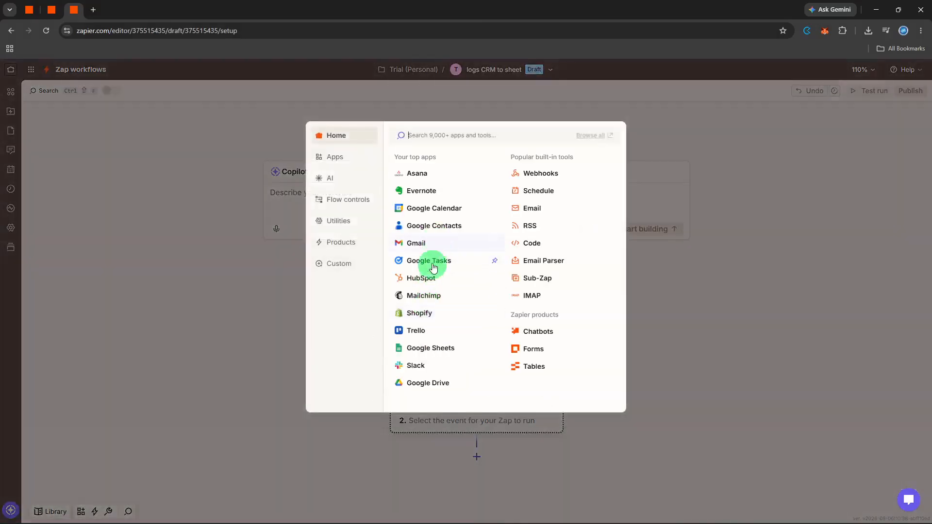
{"action": "left_click", "coordinate": [427, 277]}
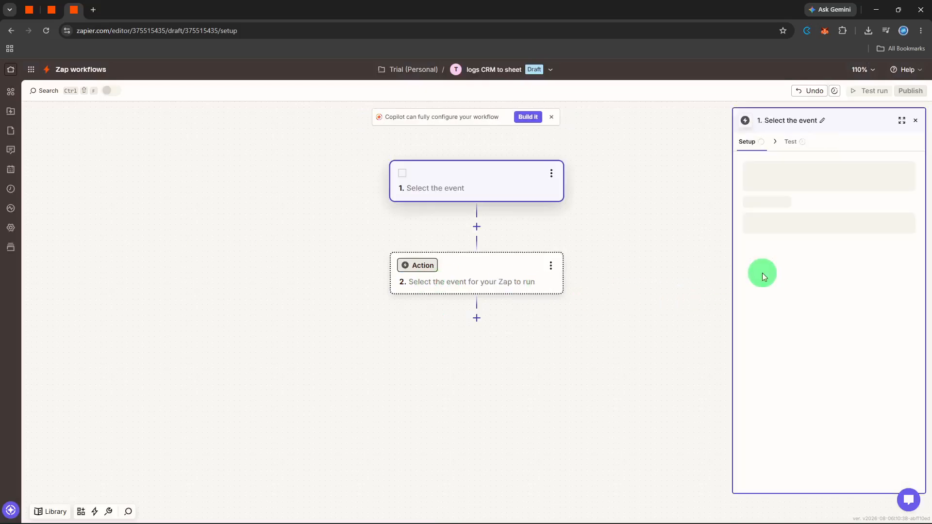
{"action": "left_click", "coordinate": [777, 219]}
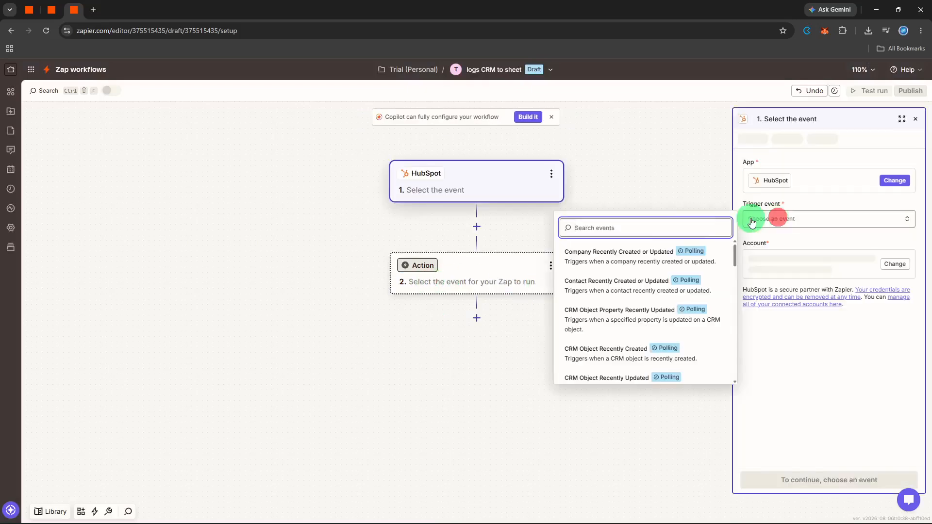
{"action": "type", "text": "ne"}
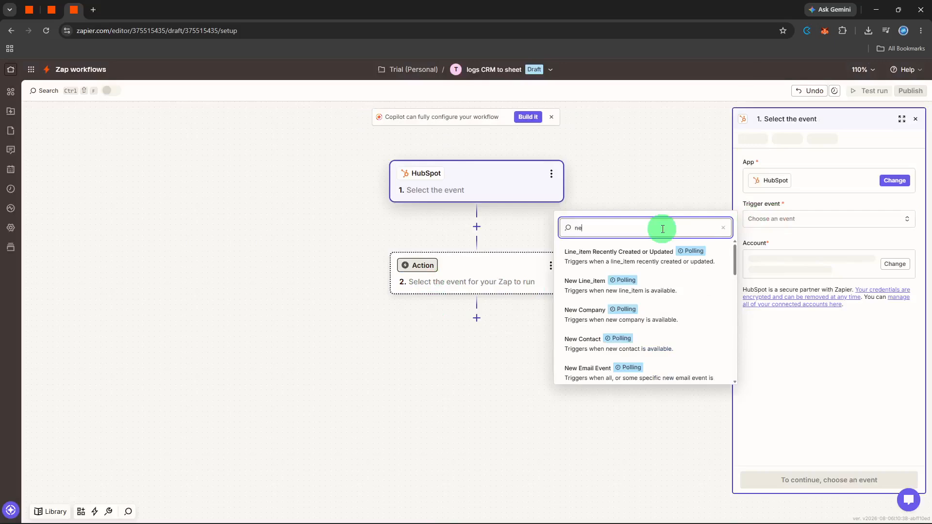
{"action": "type", "text": "w ac"}
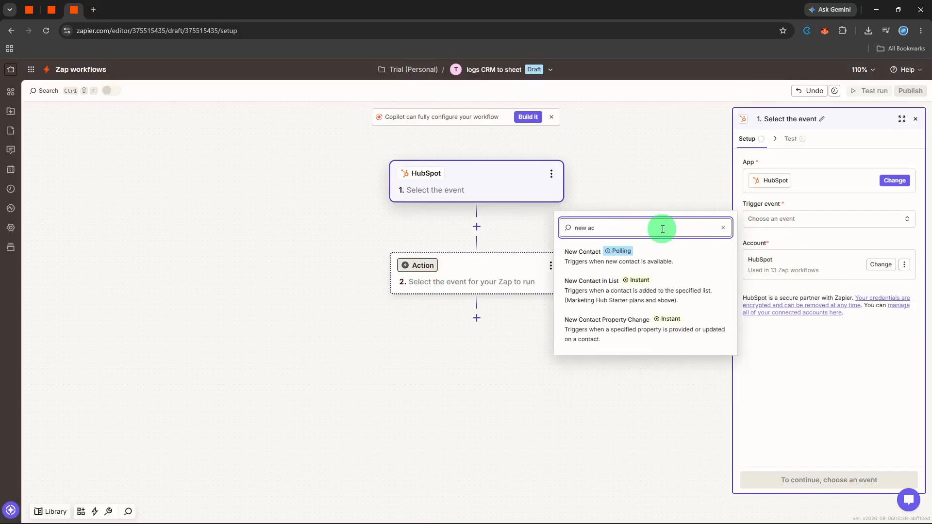
{"action": "key", "text": "BackSpace"}
{"action": "key", "text": "BackSpace"}
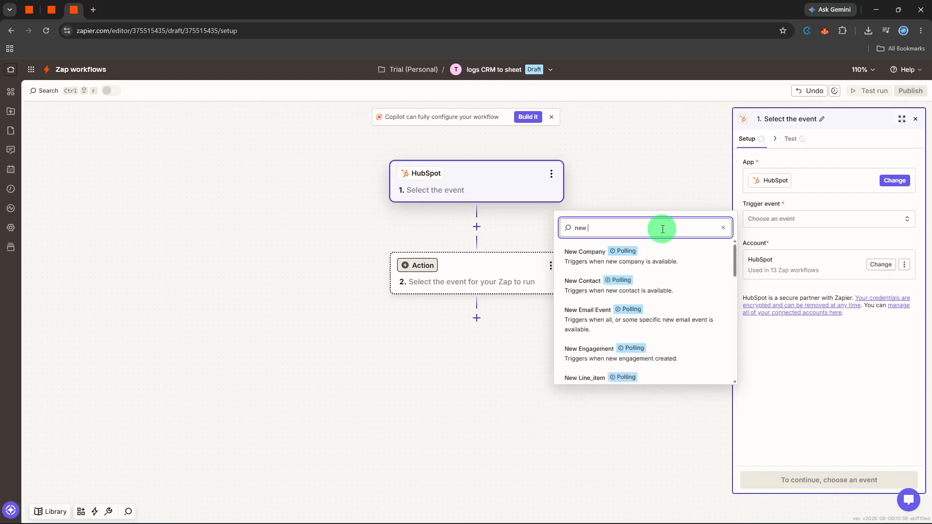
{"action": "type", "text": "co"}
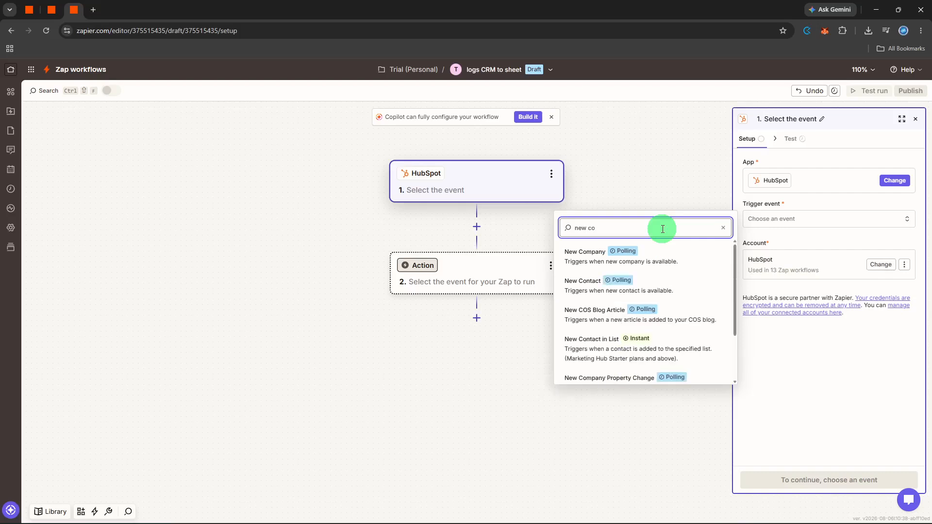
{"action": "left_click", "coordinate": [654, 279]}
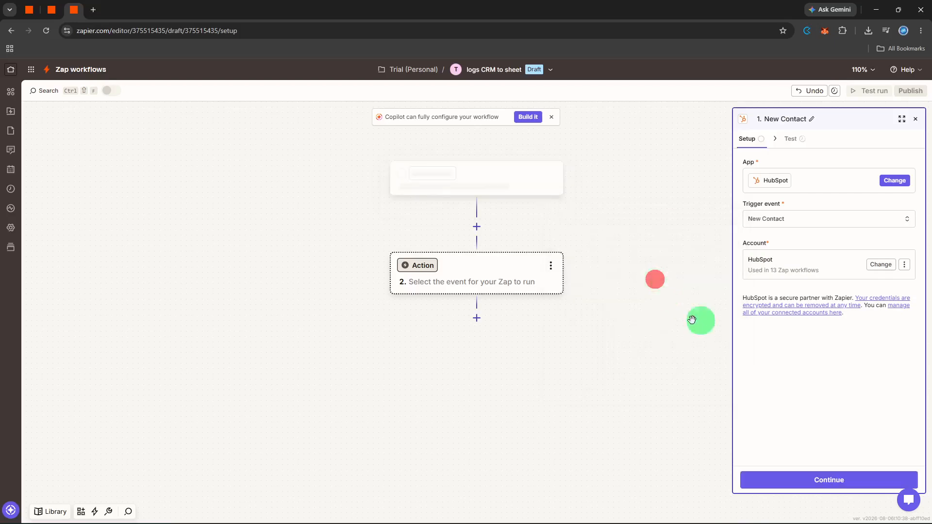
{"action": "left_click", "coordinate": [803, 475]}
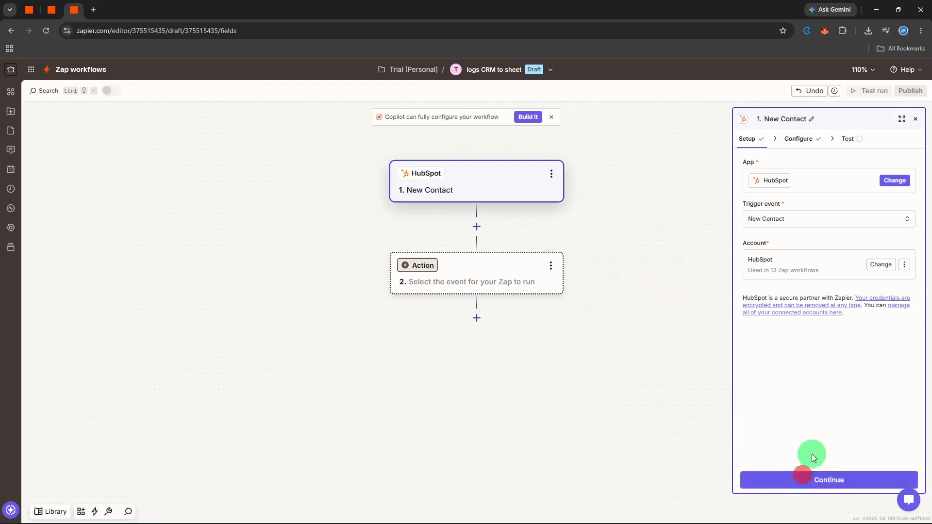
Keep the additional properties empty, test the New Contact trigger, and skip the test to use the example contact's data
{"action": "left_click", "coordinate": [832, 409]}
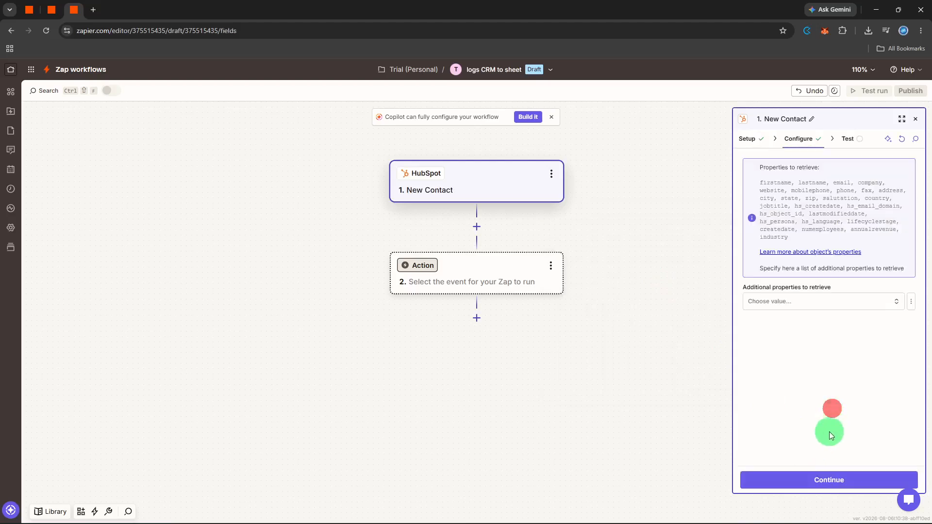
{"action": "left_click", "coordinate": [818, 478]}
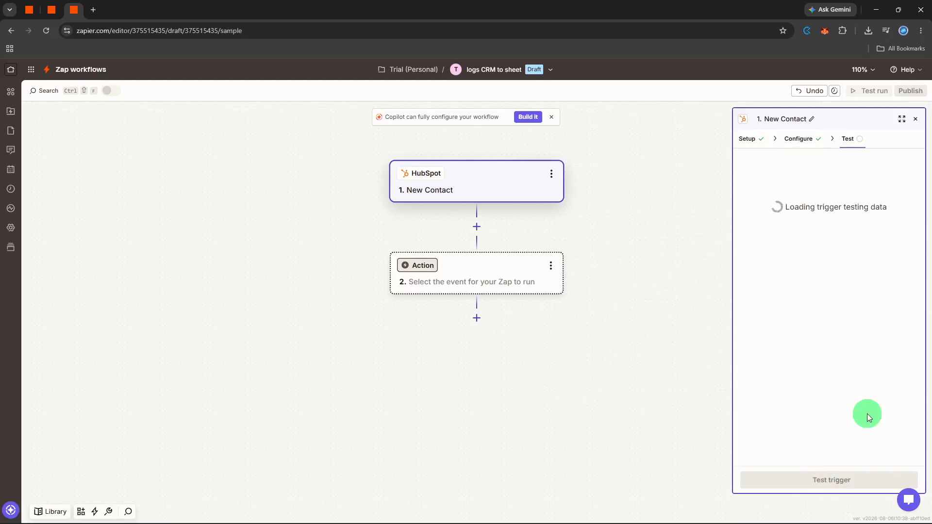
{"action": "left_click", "coordinate": [836, 480]}
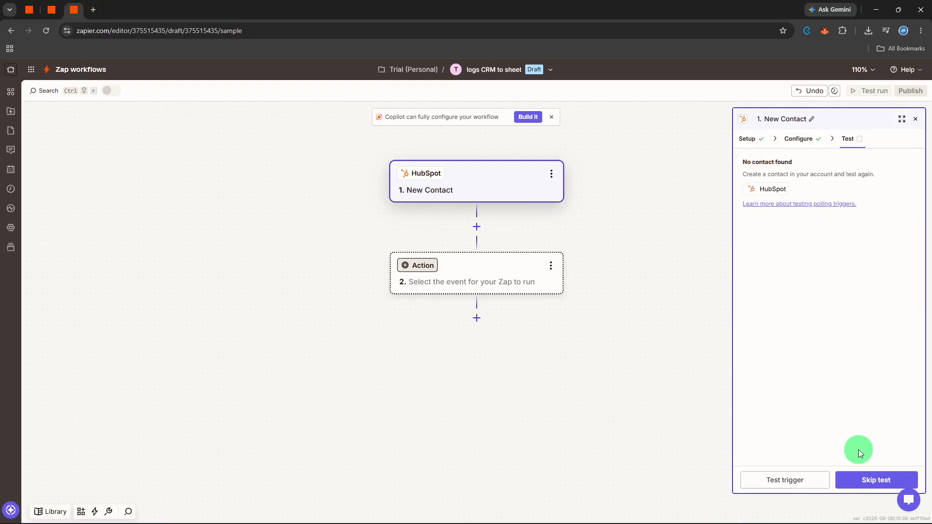
{"action": "left_click", "coordinate": [851, 480]}
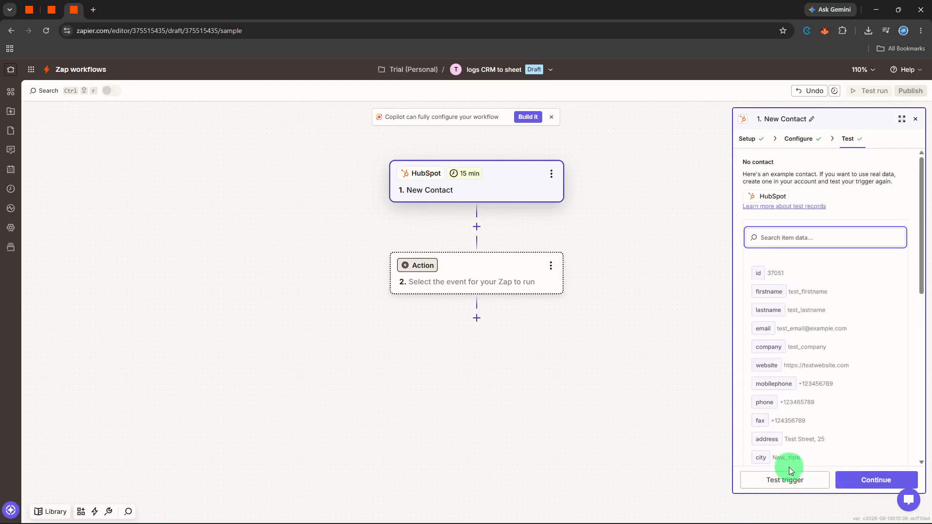
{"action": "scroll", "coordinate": [790, 388], "scroll_direction": "down", "scroll_amount": 2}
{"action": "scroll", "coordinate": [790, 388], "scroll_direction": "down", "scroll_amount": 2}
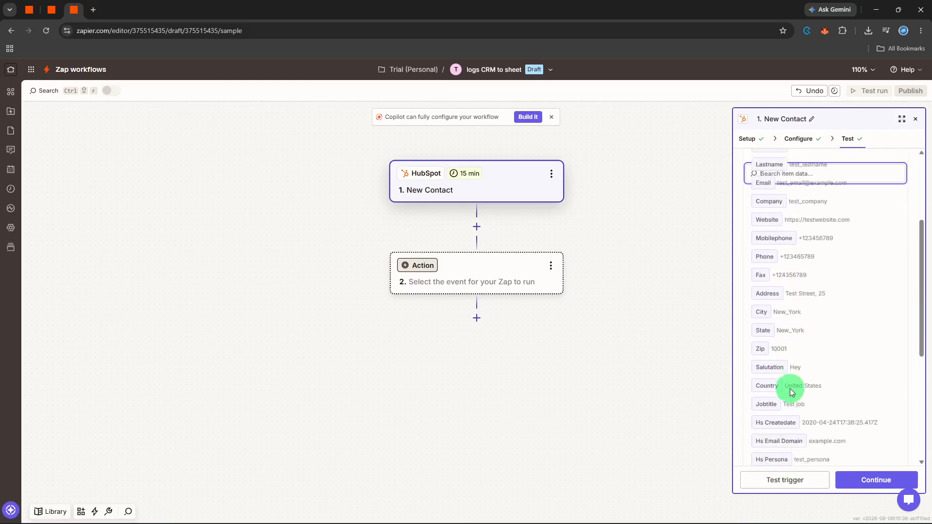
{"action": "scroll", "coordinate": [791, 389], "scroll_direction": "up", "scroll_amount": 3}
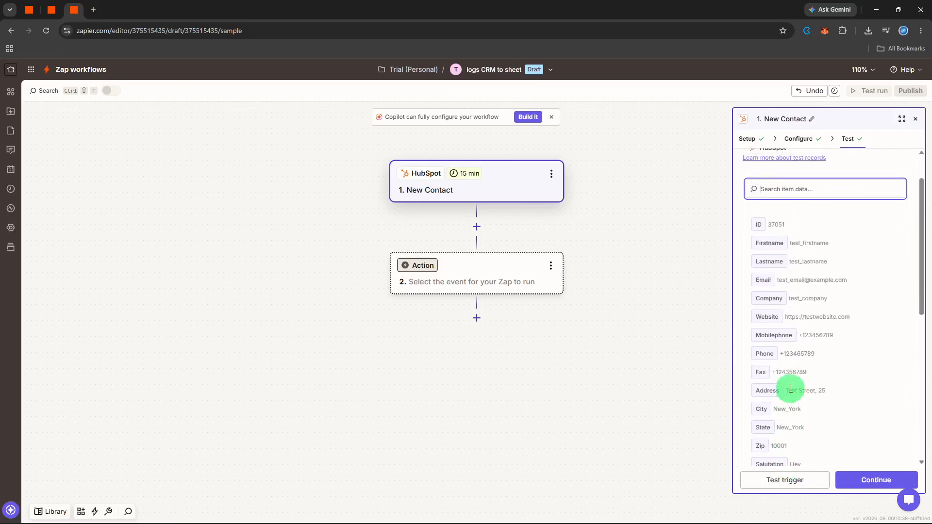
Set the Zap's action to Google Sheets with the Create Spreadsheet Row event, keeping the connected account
{"action": "left_click", "coordinate": [410, 264]}
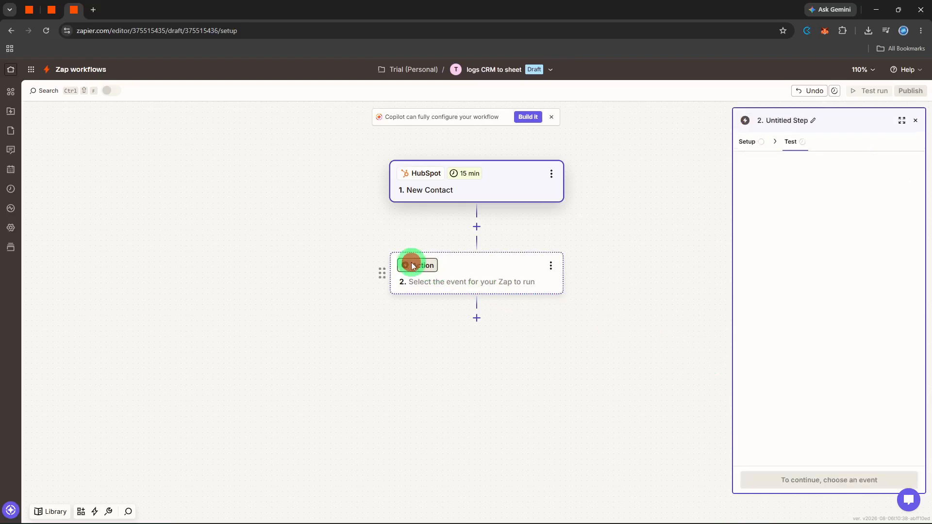
{"action": "left_click", "coordinate": [412, 267]}
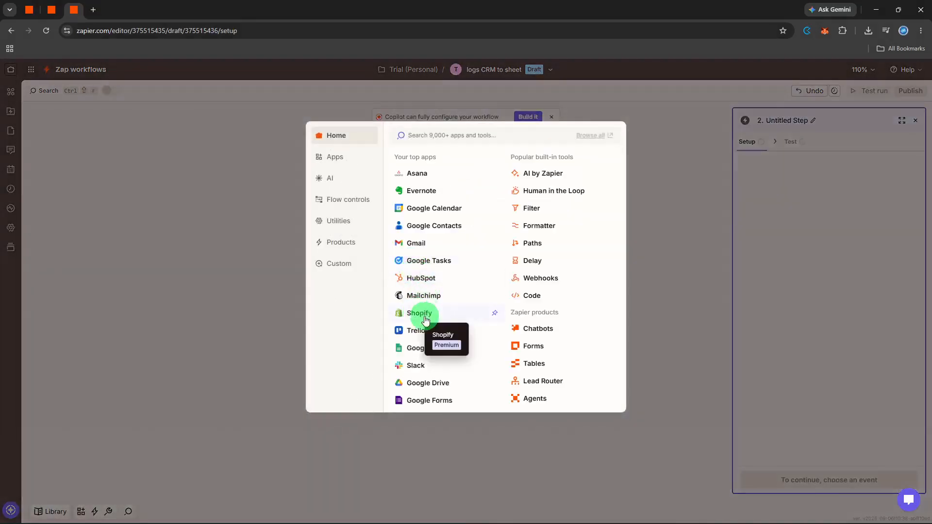
{"action": "left_click", "coordinate": [421, 349]}
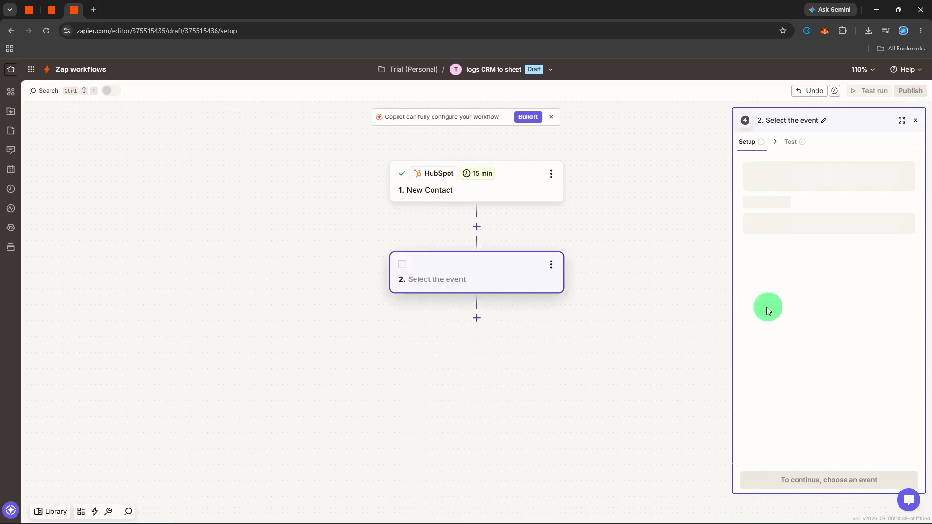
{"action": "left_click", "coordinate": [793, 220]}
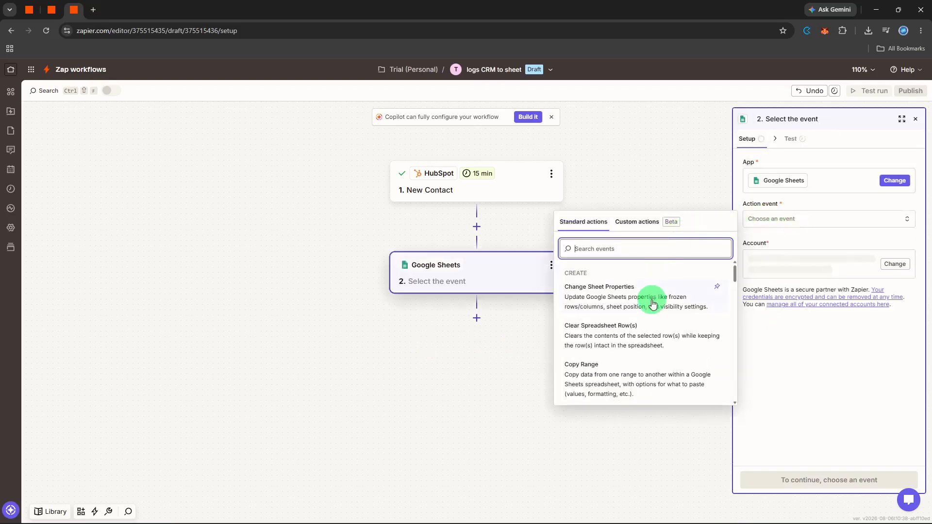
{"action": "type", "text": "new"}
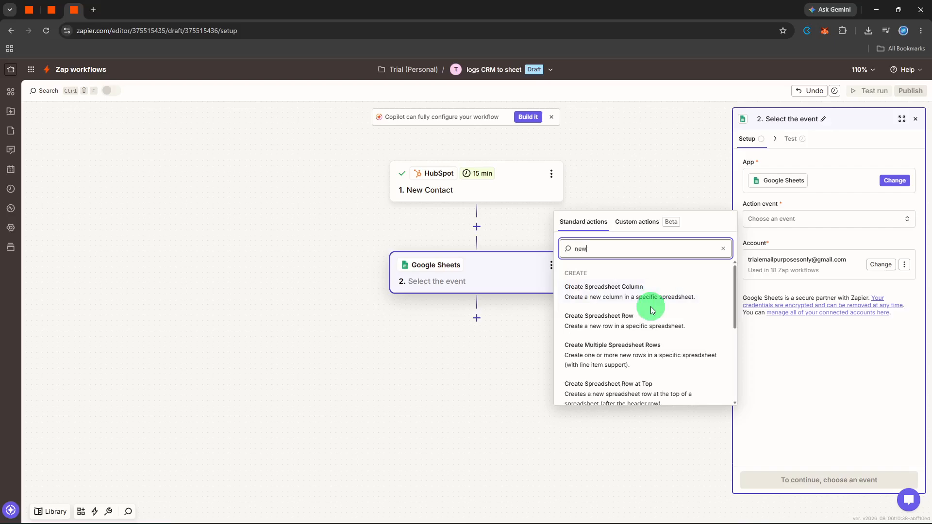
{"action": "left_click", "coordinate": [636, 328]}
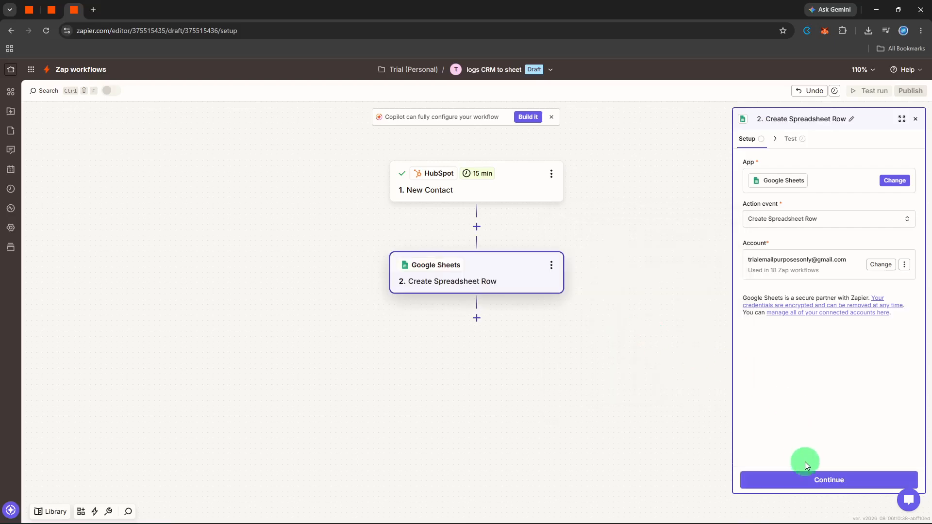
{"action": "left_click", "coordinate": [804, 478]}
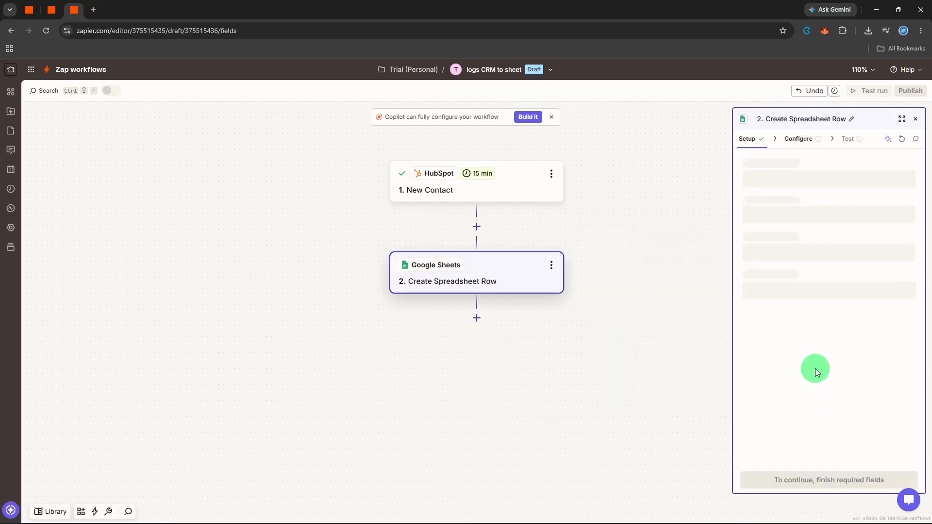
Choose the Public Form spreadsheet and its Form Data worksheet as the destination for the new row
{"action": "left_click", "coordinate": [826, 210]}
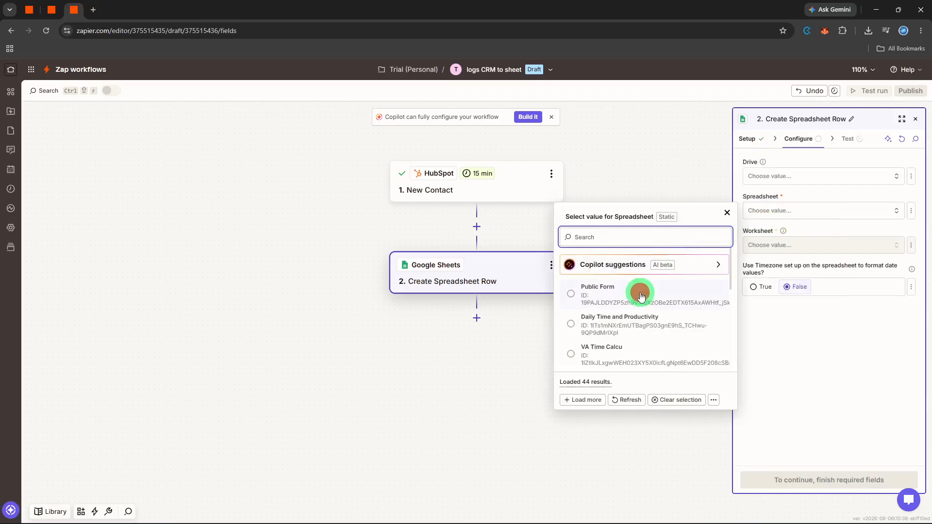
{"action": "left_click", "coordinate": [640, 293]}
{"action": "left_click", "coordinate": [770, 245]}
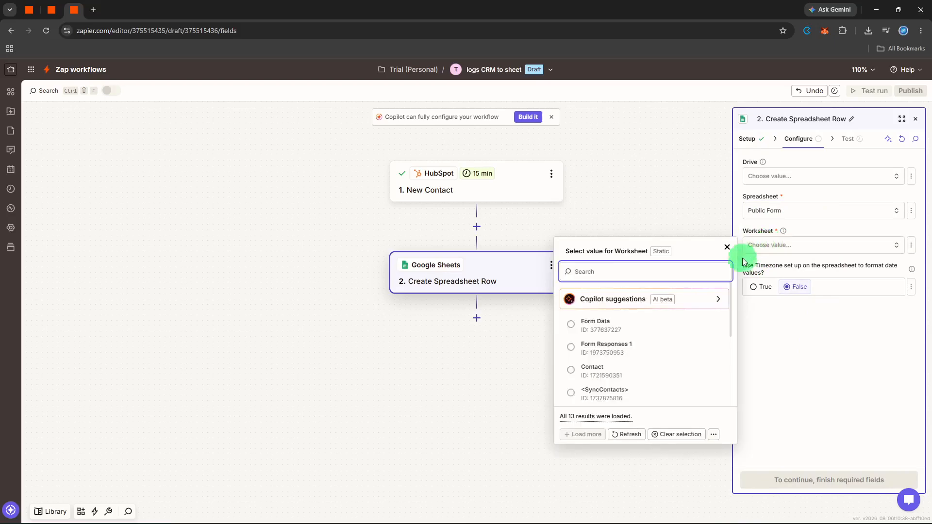
{"action": "left_click", "coordinate": [631, 334]}
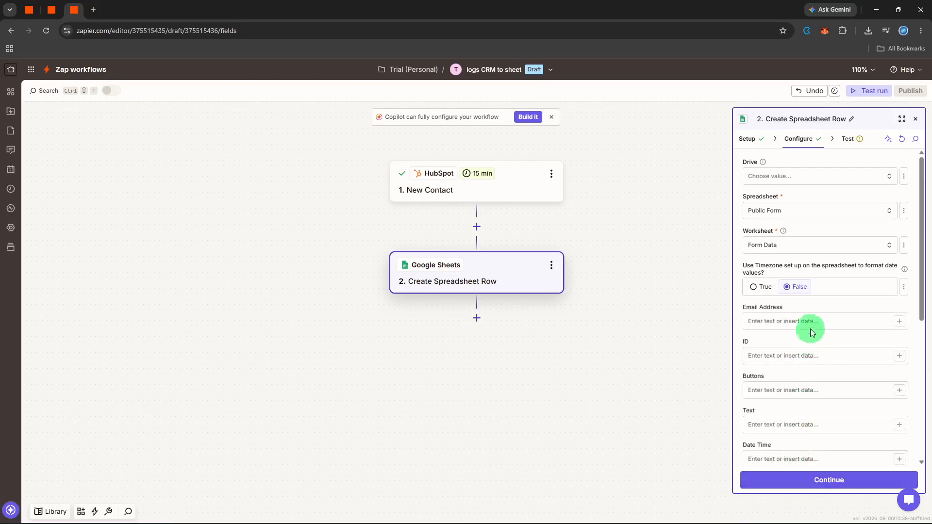
Map the row's Email Address field to the Email value from the HubSpot New Contact trigger
{"action": "left_click", "coordinate": [812, 326]}
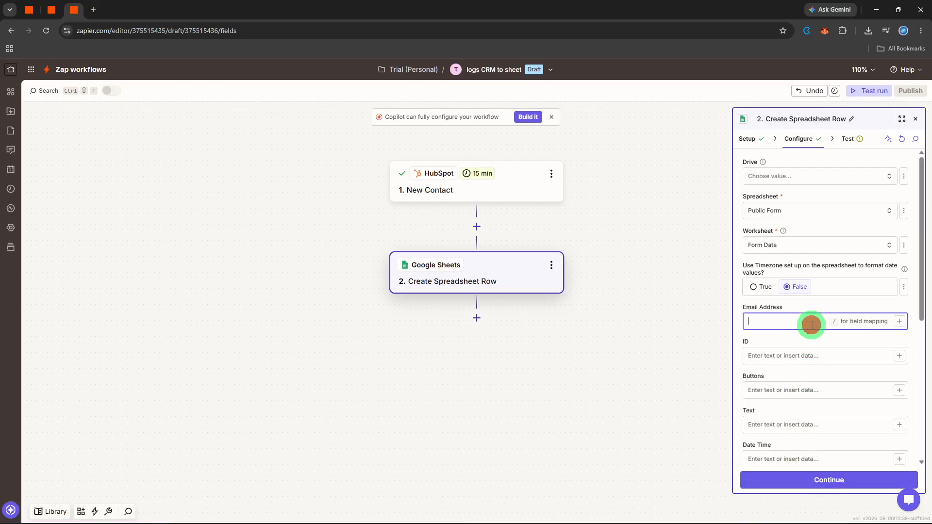
{"action": "left_click", "coordinate": [899, 322]}
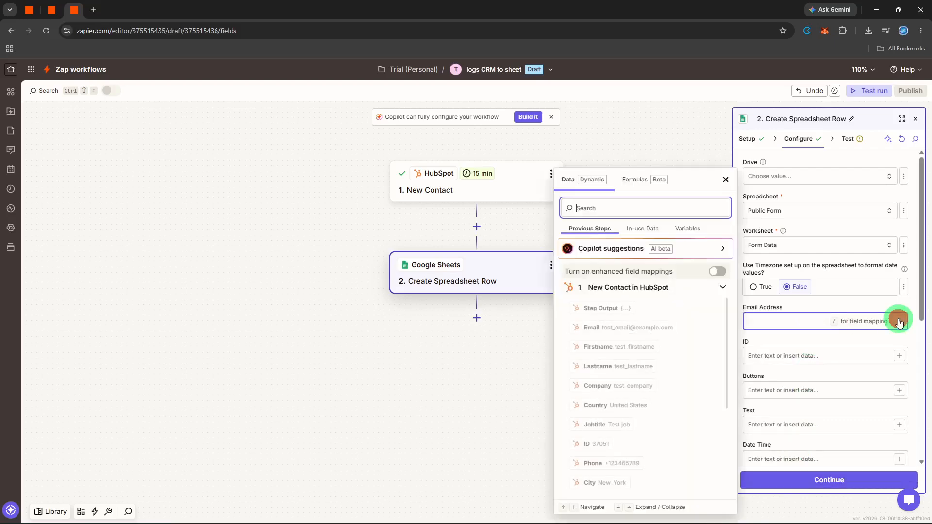
{"action": "left_click", "coordinate": [661, 330]}
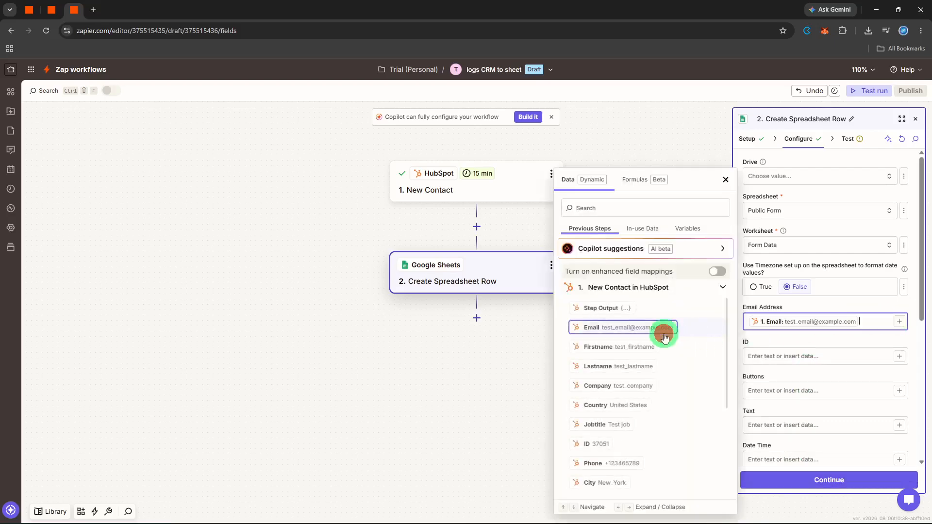
Map the row's ID field to the ID value from the HubSpot New Contact trigger
{"action": "left_click", "coordinate": [899, 357]}
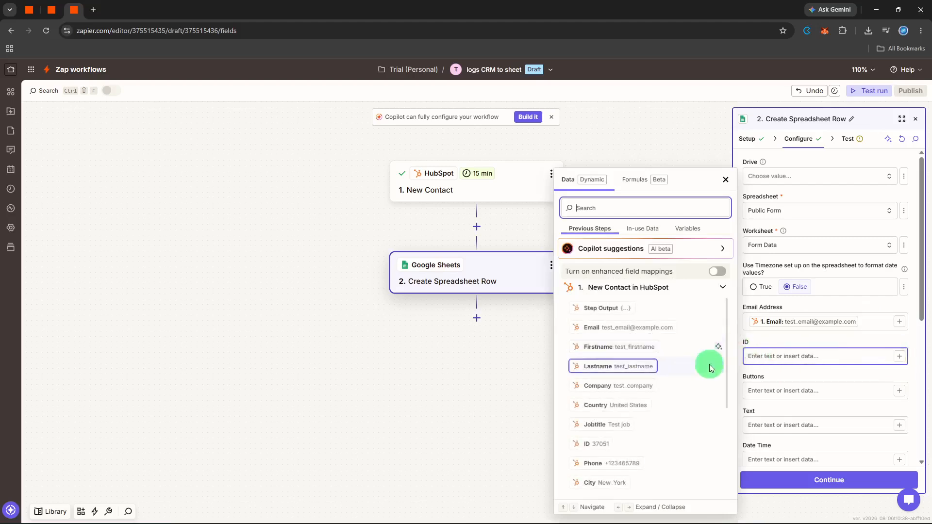
{"action": "scroll", "coordinate": [804, 382], "scroll_direction": "down", "scroll_amount": 1}
{"action": "scroll", "coordinate": [805, 382], "scroll_direction": "down", "scroll_amount": 1}
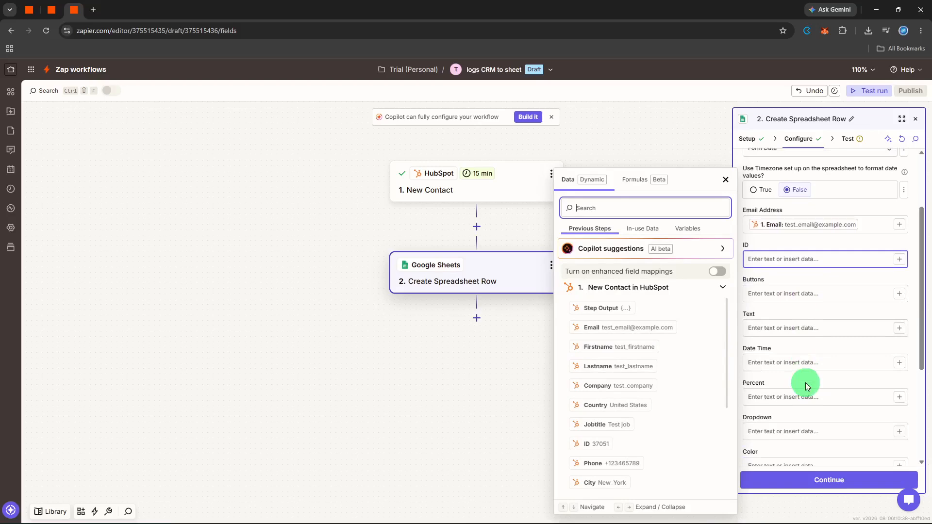
{"action": "scroll", "coordinate": [837, 368], "scroll_direction": "down", "scroll_amount": 1}
{"action": "scroll", "coordinate": [837, 368], "scroll_direction": "down", "scroll_amount": 2}
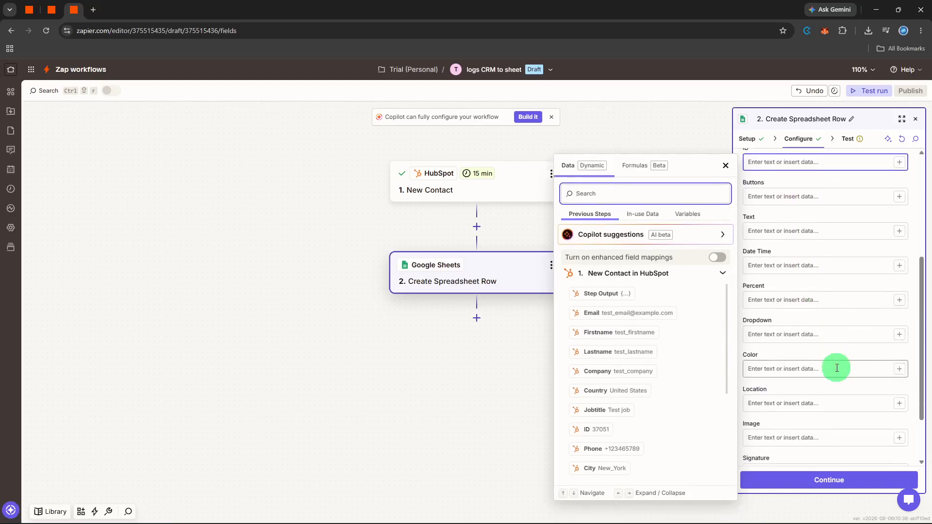
{"action": "left_click", "coordinate": [600, 428]}
Review the remaining row fields and available contact data, leave those fields empty, and continue to the Create Spreadsheet Row test
{"action": "left_click", "coordinate": [820, 356]}
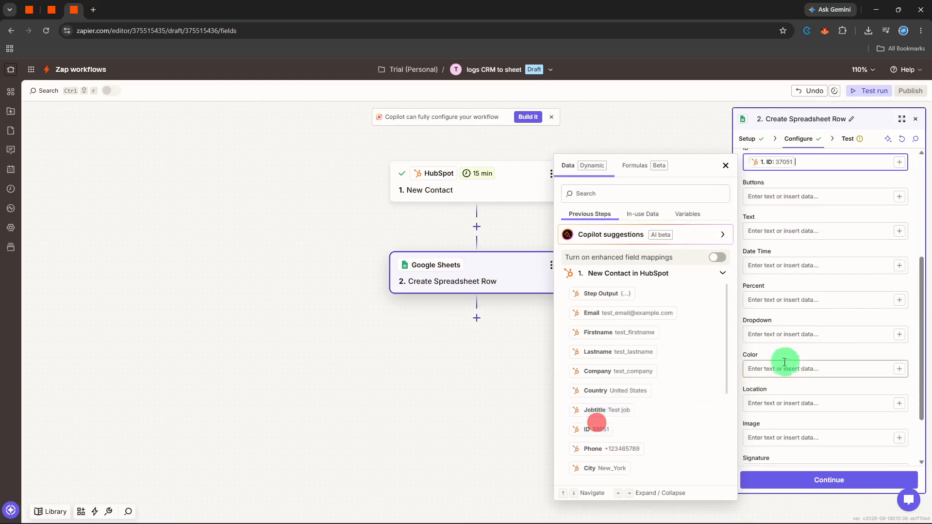
{"action": "scroll", "coordinate": [820, 364], "scroll_direction": "down", "scroll_amount": 2}
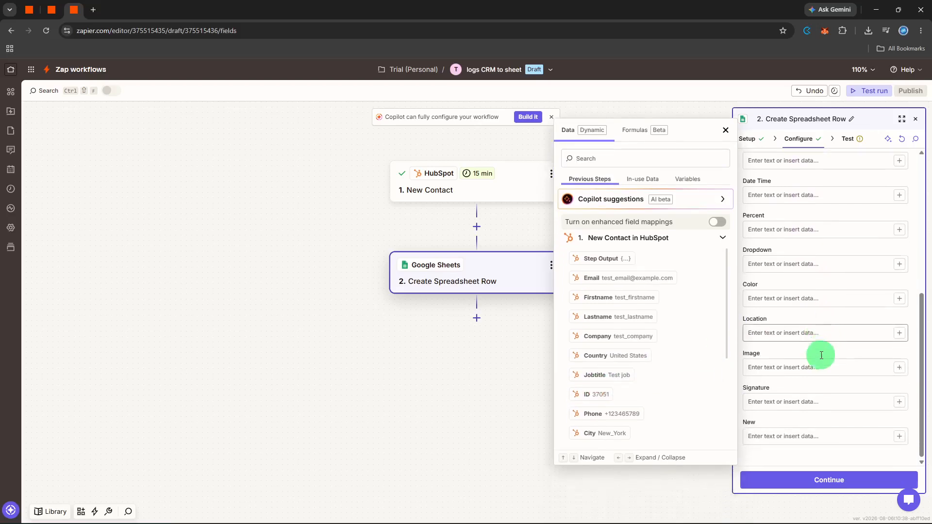
{"action": "scroll", "coordinate": [821, 369], "scroll_direction": "up", "scroll_amount": 2}
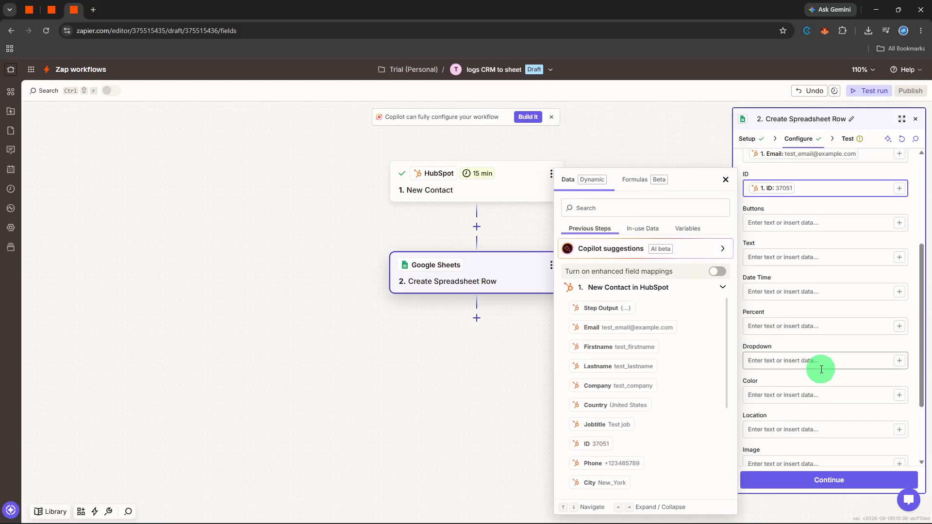
{"action": "scroll", "coordinate": [821, 369], "scroll_direction": "up", "scroll_amount": 1}
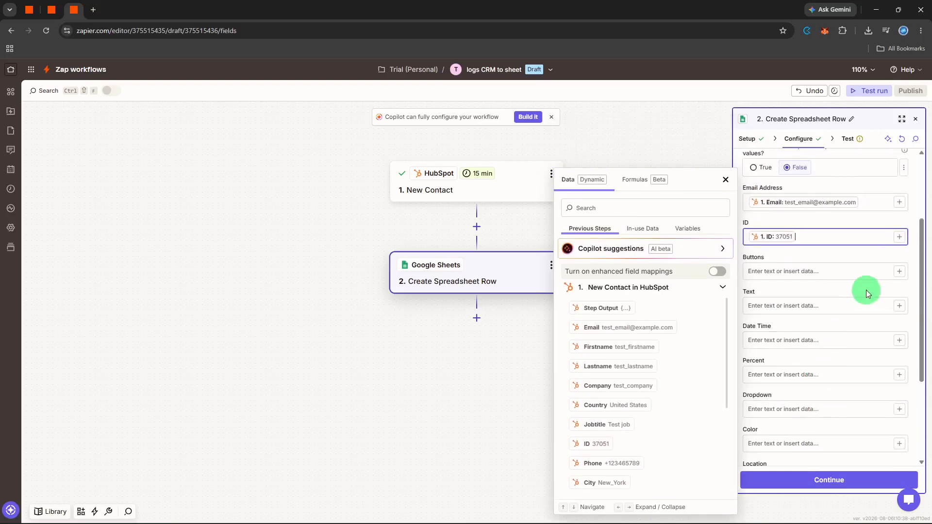
{"action": "scroll", "coordinate": [690, 362], "scroll_direction": "down", "scroll_amount": 2}
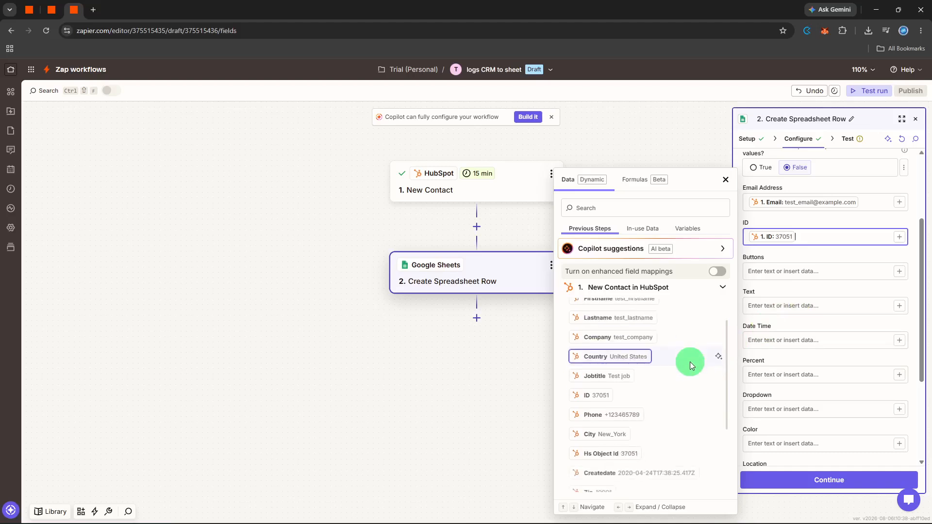
{"action": "scroll", "coordinate": [690, 362], "scroll_direction": "down", "scroll_amount": 1}
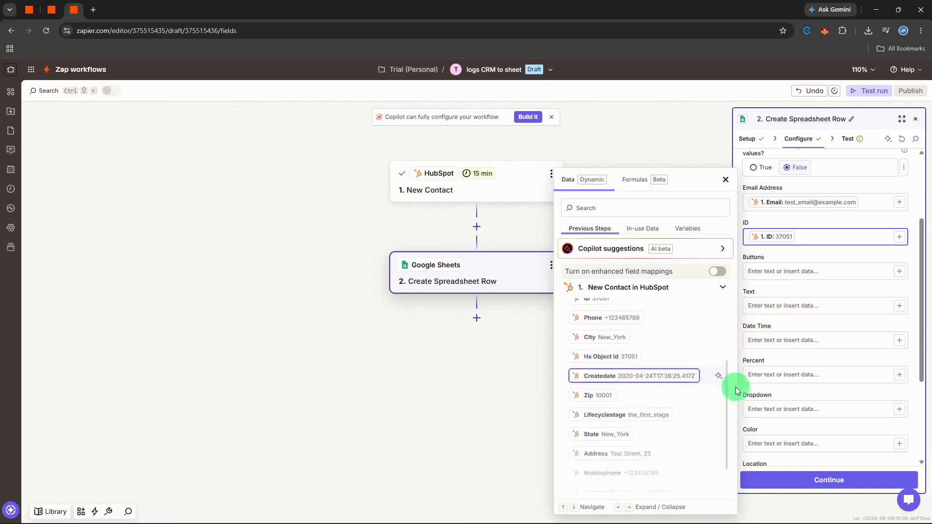
{"action": "left_click", "coordinate": [815, 475]}
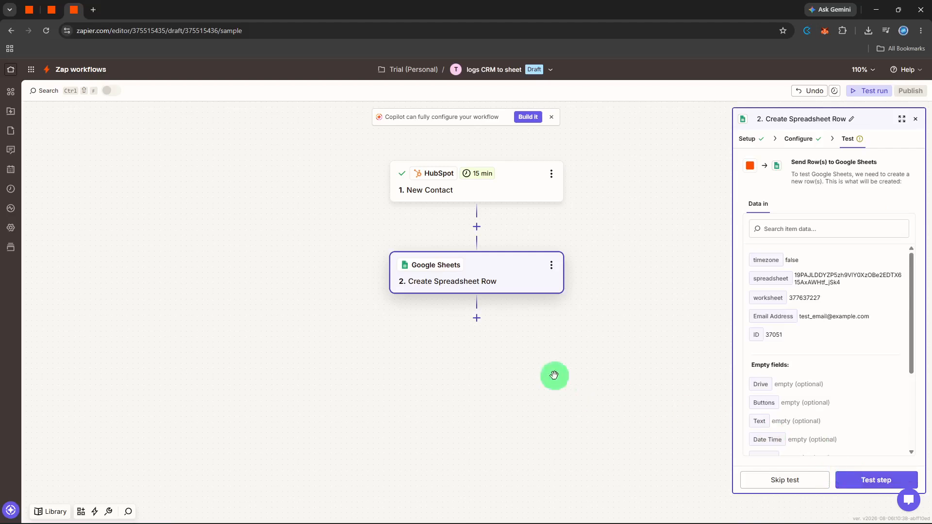
Insert a Filter step between the HubSpot trigger and the Google Sheets action that only continues if the contact's Email Exists
{"action": "left_click", "coordinate": [477, 225]}
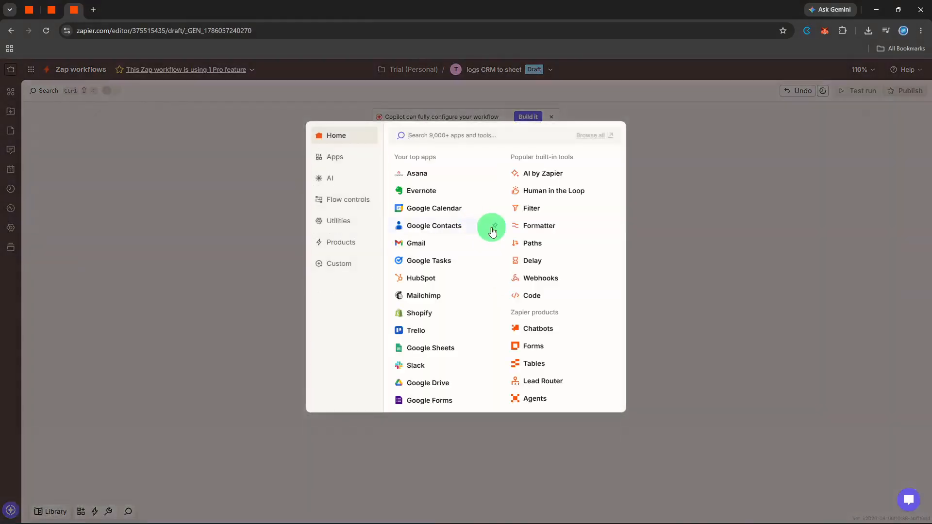
{"action": "left_click", "coordinate": [524, 208]}
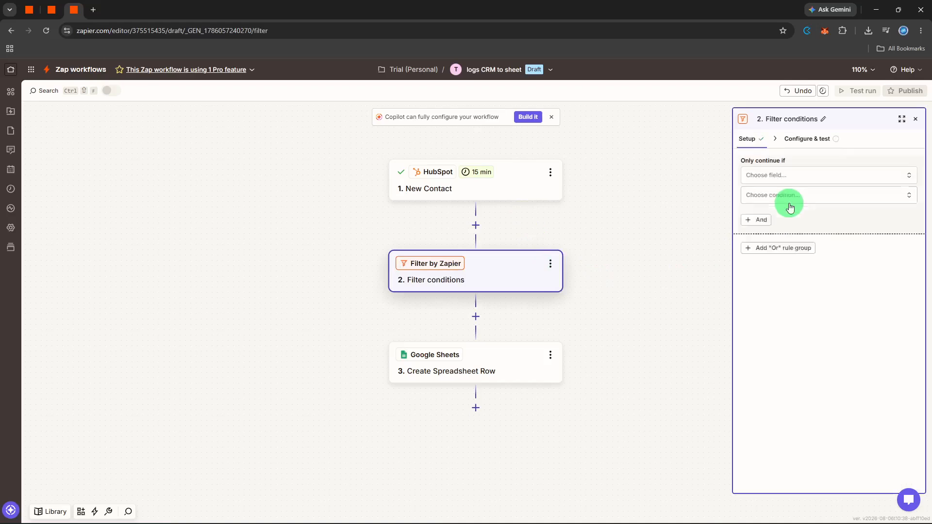
{"action": "left_click", "coordinate": [779, 178]}
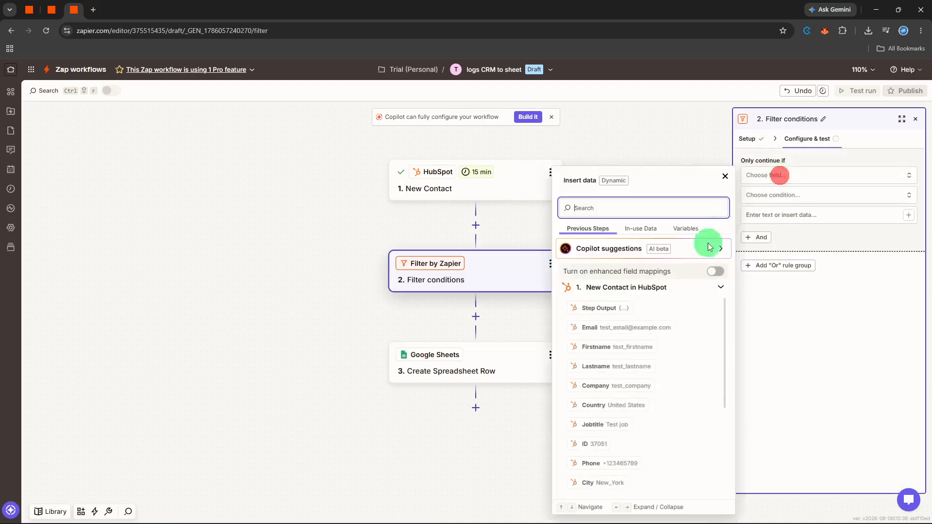
{"action": "left_click", "coordinate": [655, 321]}
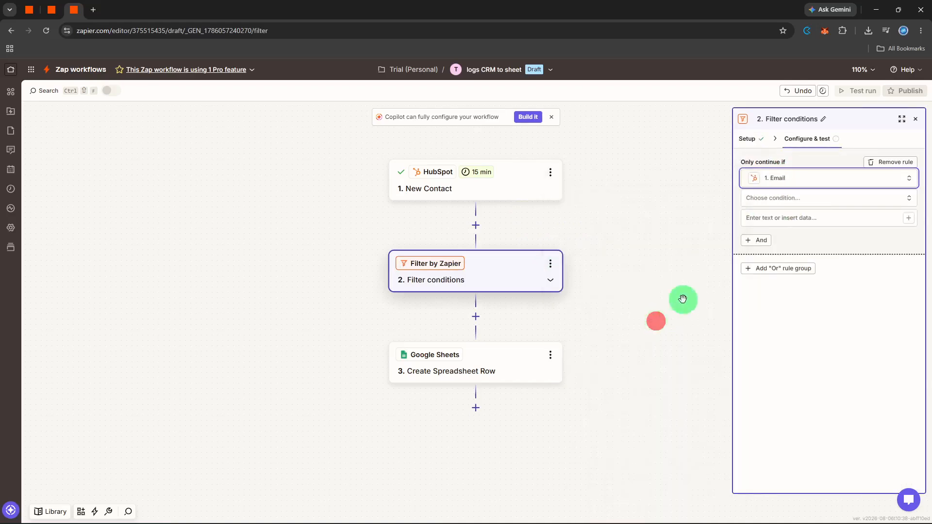
{"action": "left_click", "coordinate": [787, 198]}
{"action": "scroll", "coordinate": [785, 335], "scroll_direction": "down", "scroll_amount": 5}
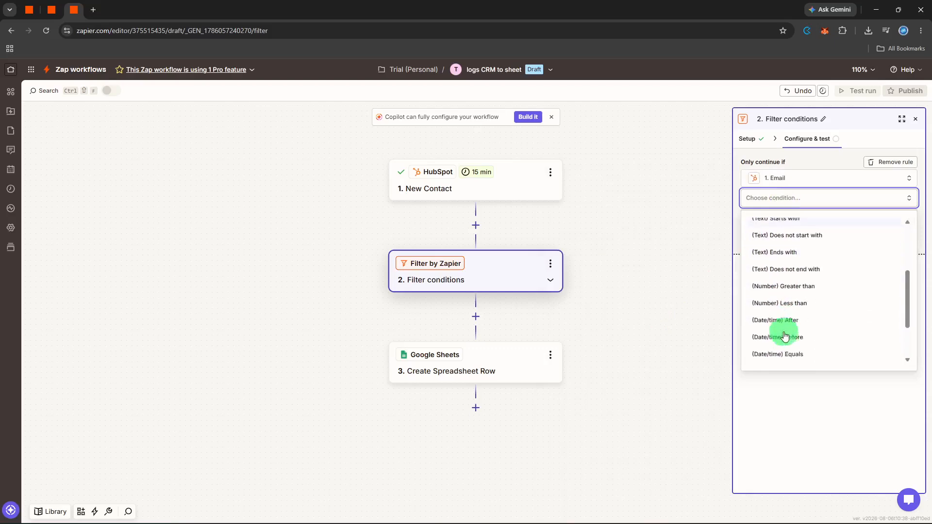
{"action": "left_click", "coordinate": [784, 337]}
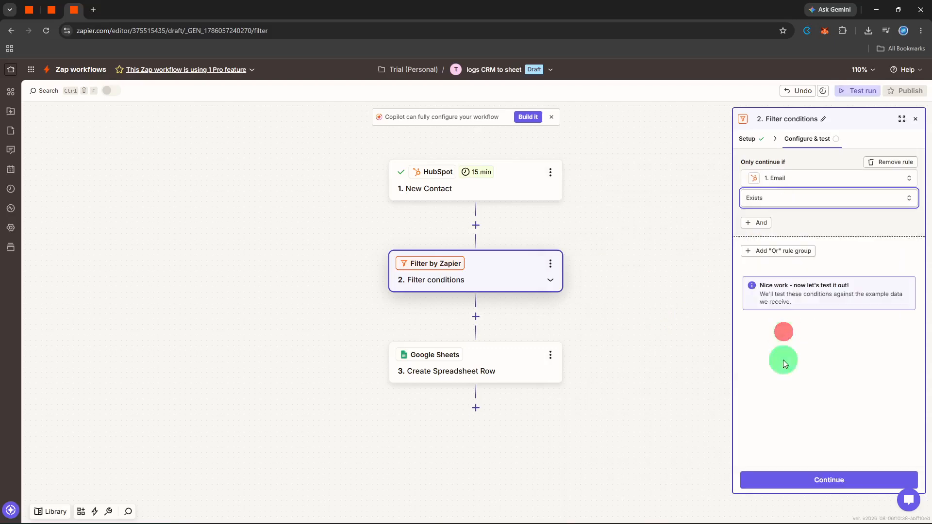
{"action": "left_click", "coordinate": [785, 473]}
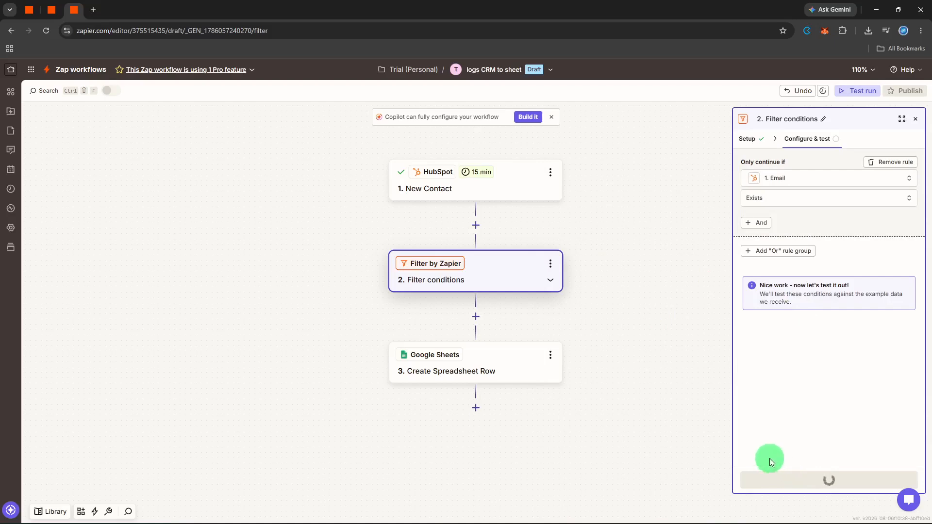
Test the Create Spreadsheet Row step by sending the example contact's row to Google Sheets, and close the step's settings
{"action": "left_click", "coordinate": [489, 367]}
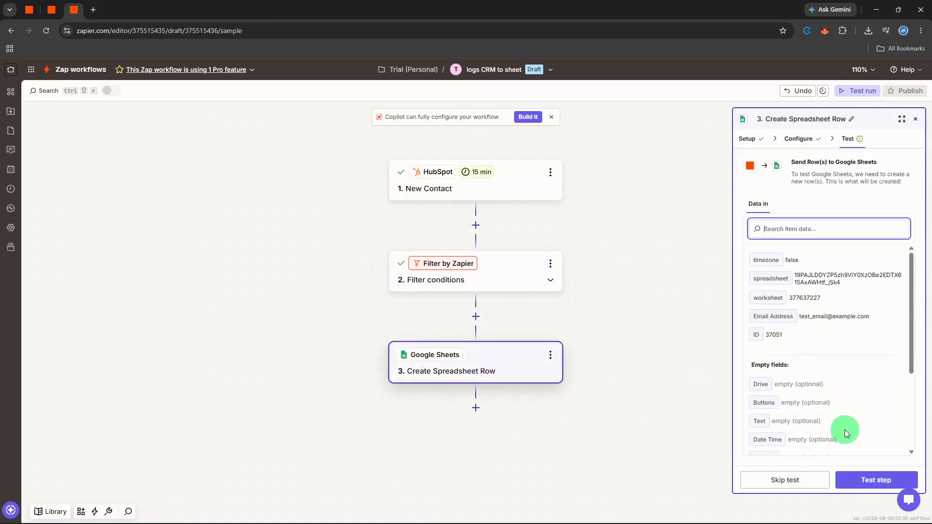
{"action": "scroll", "coordinate": [837, 395], "scroll_direction": "down", "scroll_amount": 3}
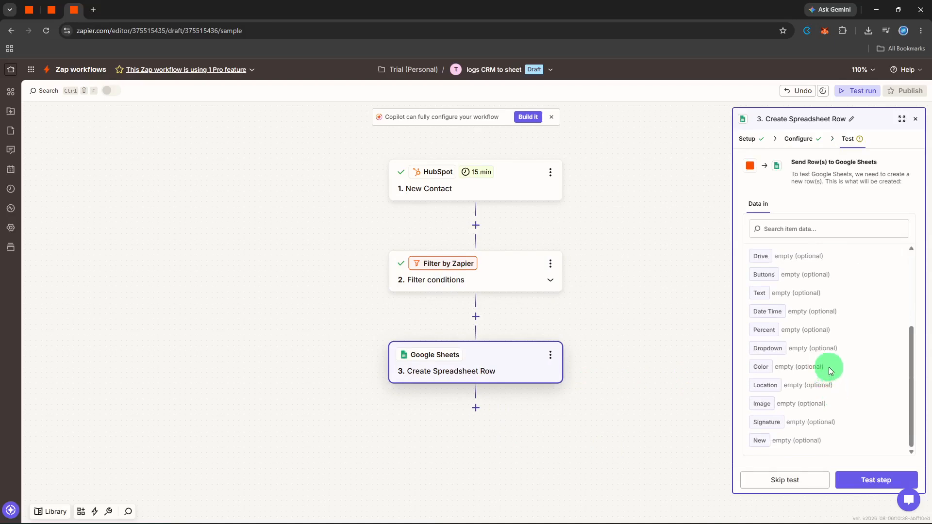
{"action": "left_click", "coordinate": [860, 470]}
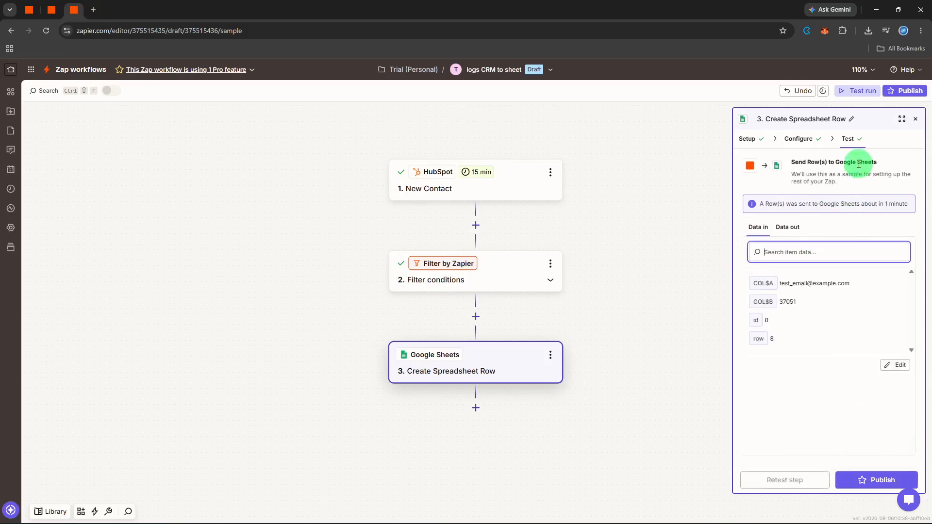
{"action": "left_click", "coordinate": [916, 122]}
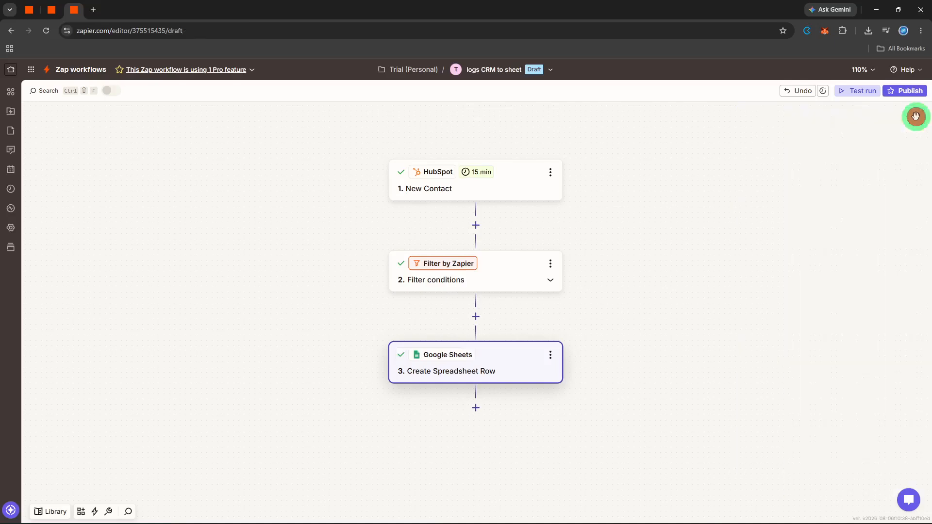